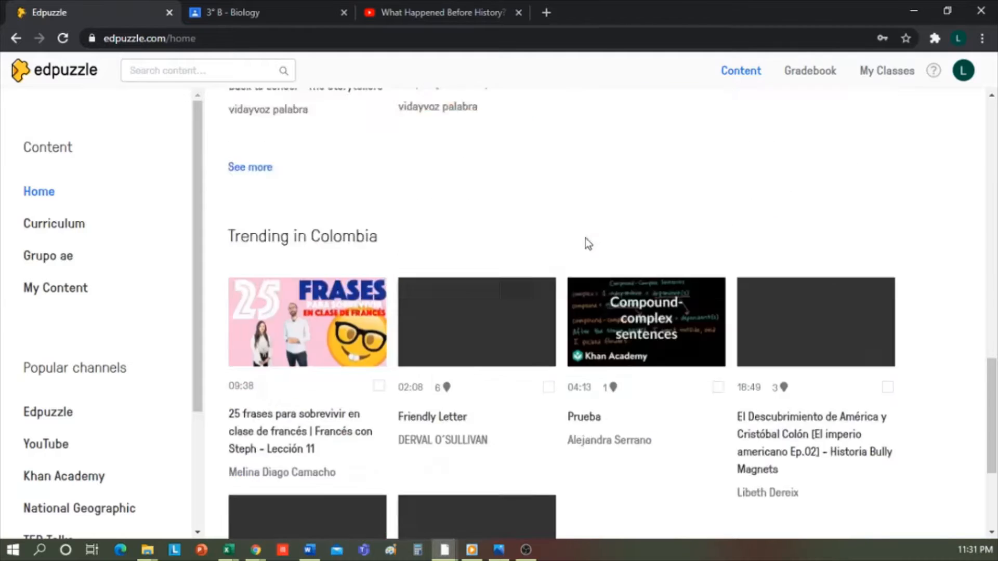
# Review the trending videos, the Curriculum, the Grupo ae school content, and My Content with its options for adding content
pyautogui.scroll(6, 587, 244)
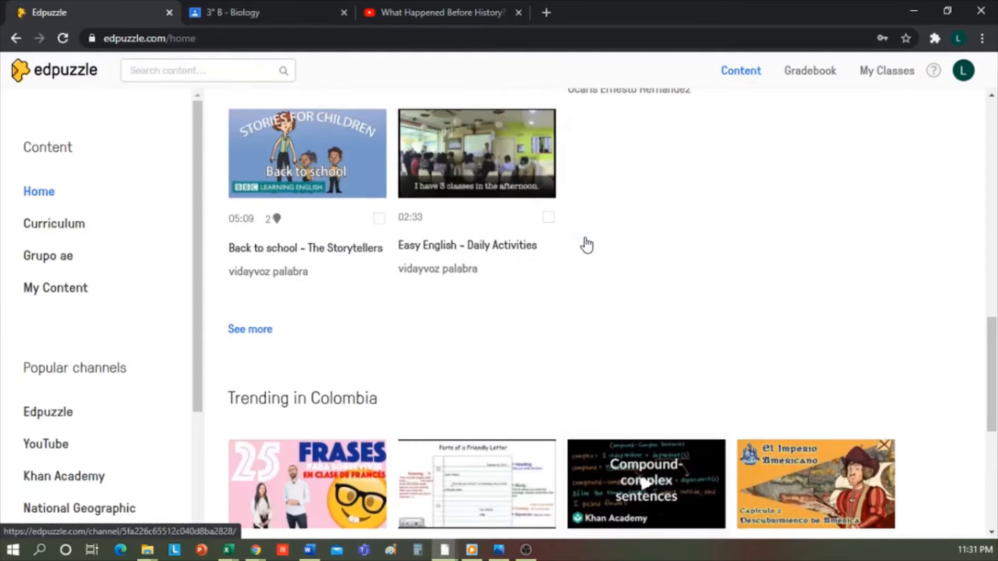
pyautogui.scroll(15, 587, 244)
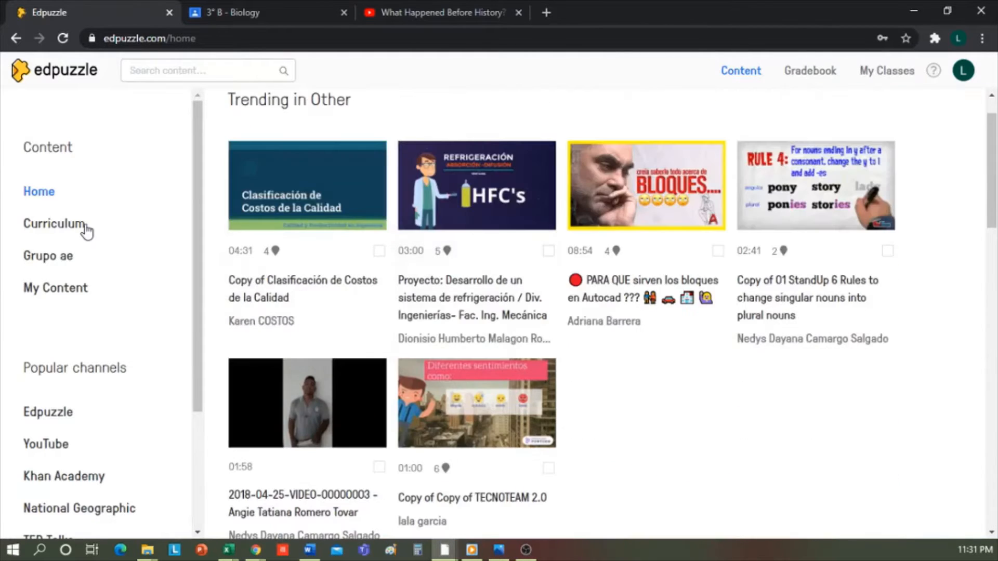
pyautogui.click(54, 223)
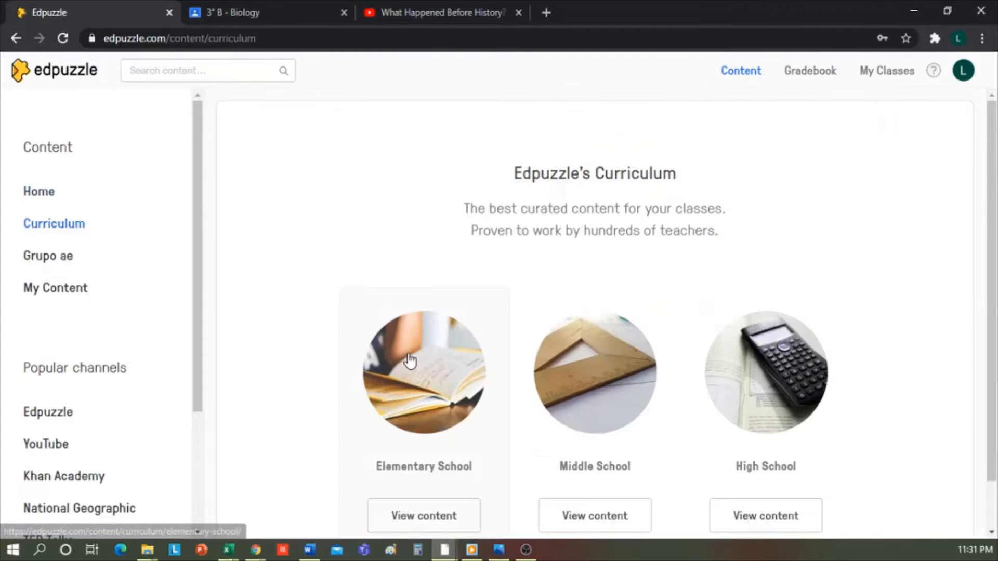
pyautogui.scroll(-1, 410, 360)
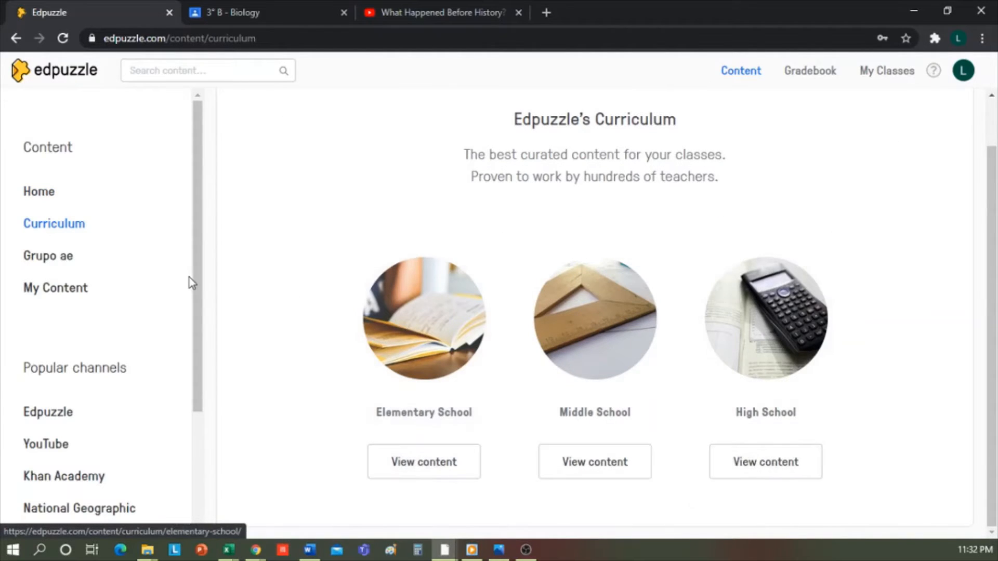
pyautogui.click(71, 263)
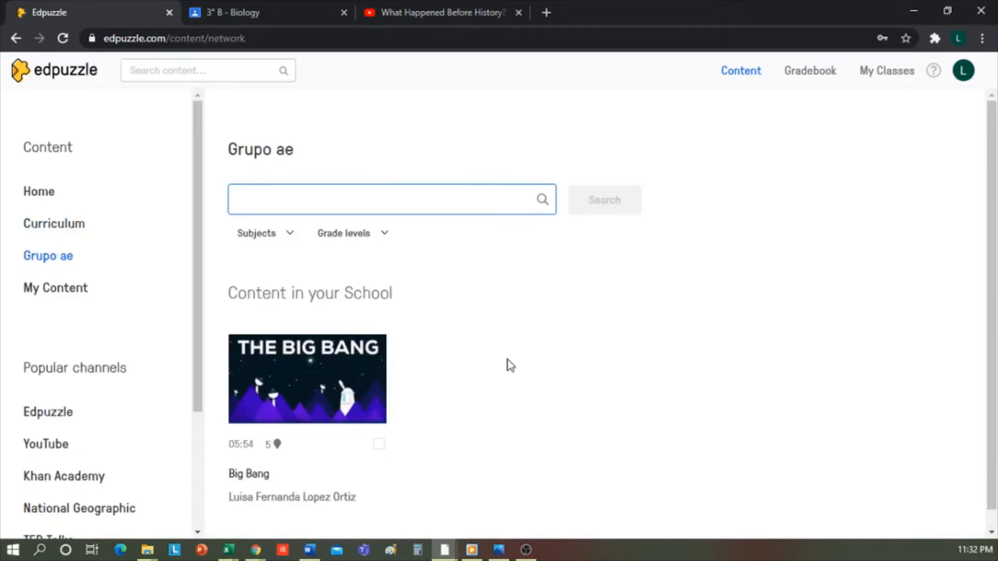
pyautogui.scroll(-1, 559, 408)
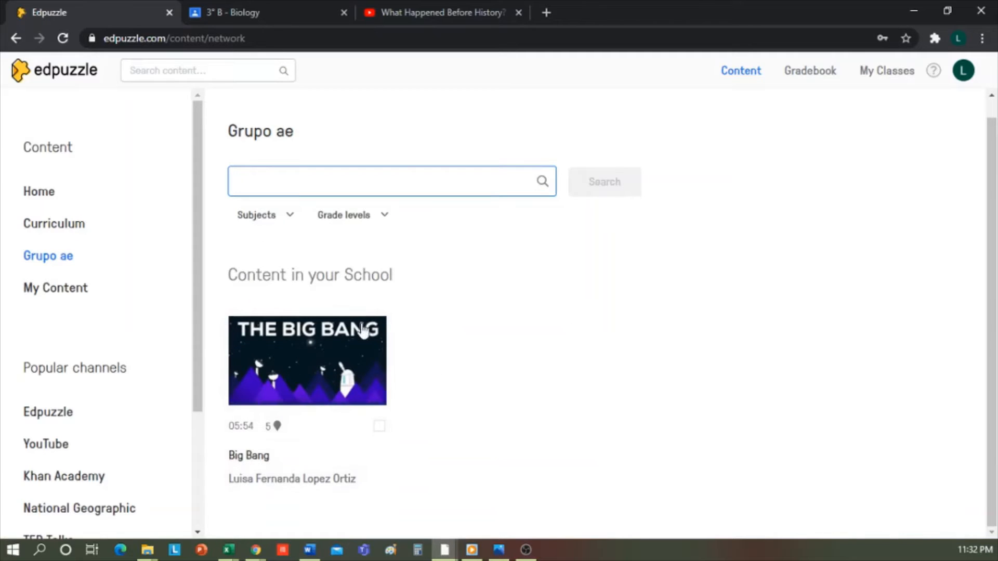
pyautogui.click(66, 293)
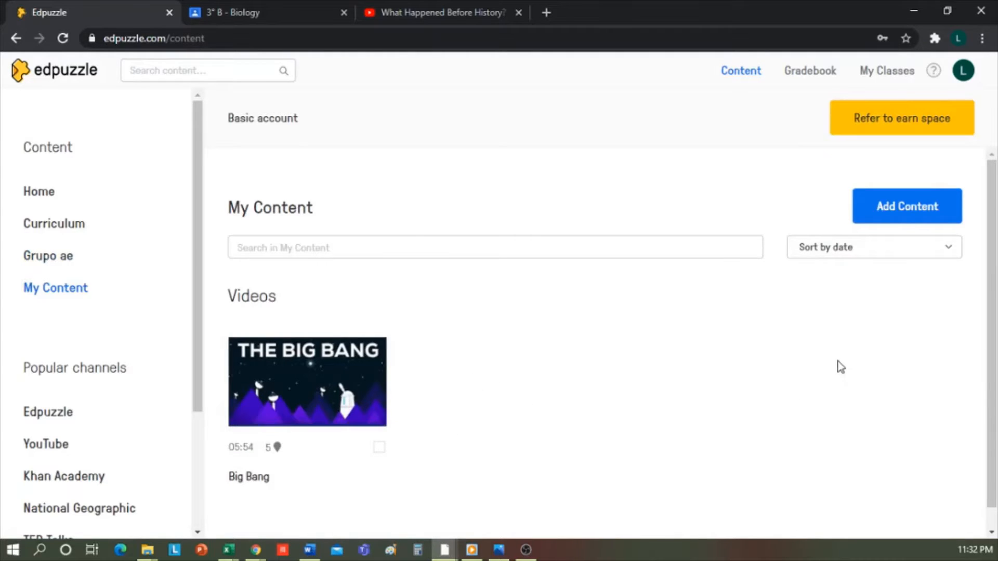
pyautogui.click(940, 217)
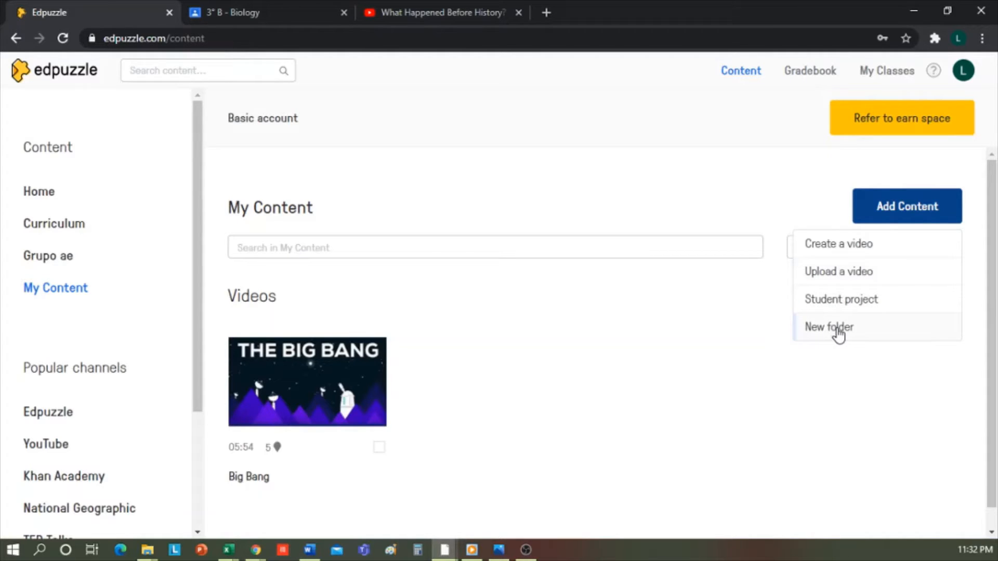
pyautogui.click(704, 300)
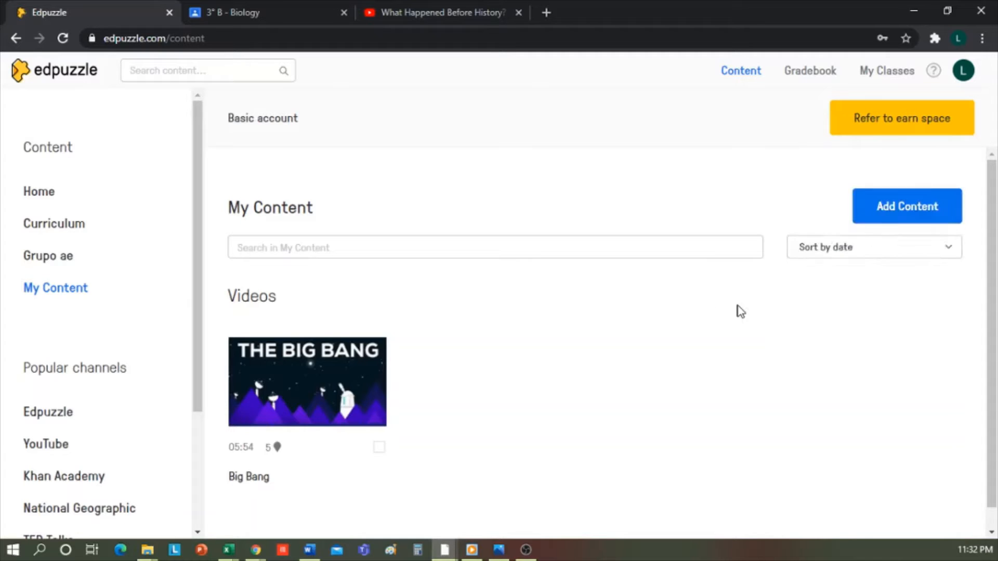
# Copy the address of the "What Happened Before History?" YouTube video and search for it in Edpuzzle's content
pyautogui.click(436, 11)
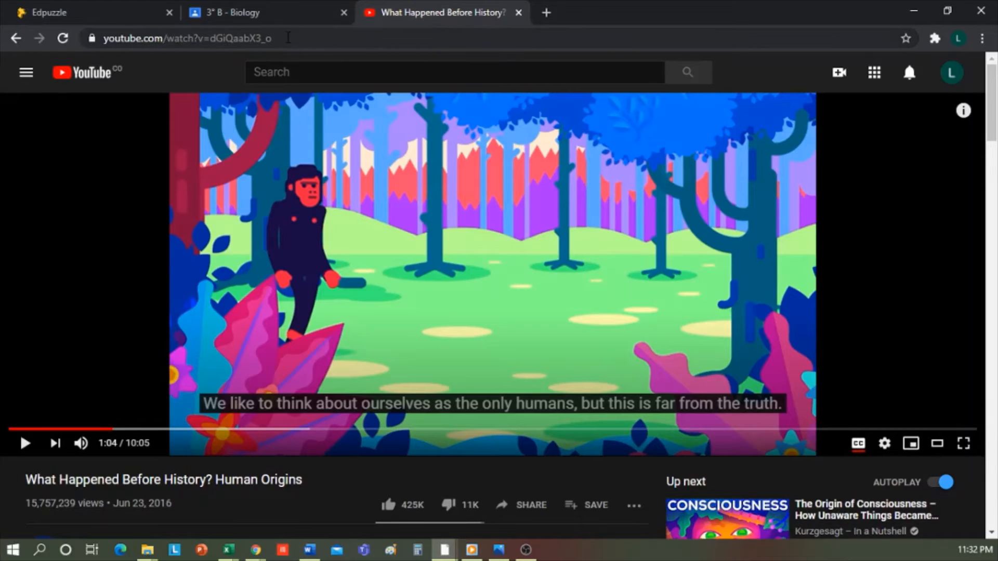
pyautogui.click(288, 38)
pyautogui.hotkey('ctrl', 'c')
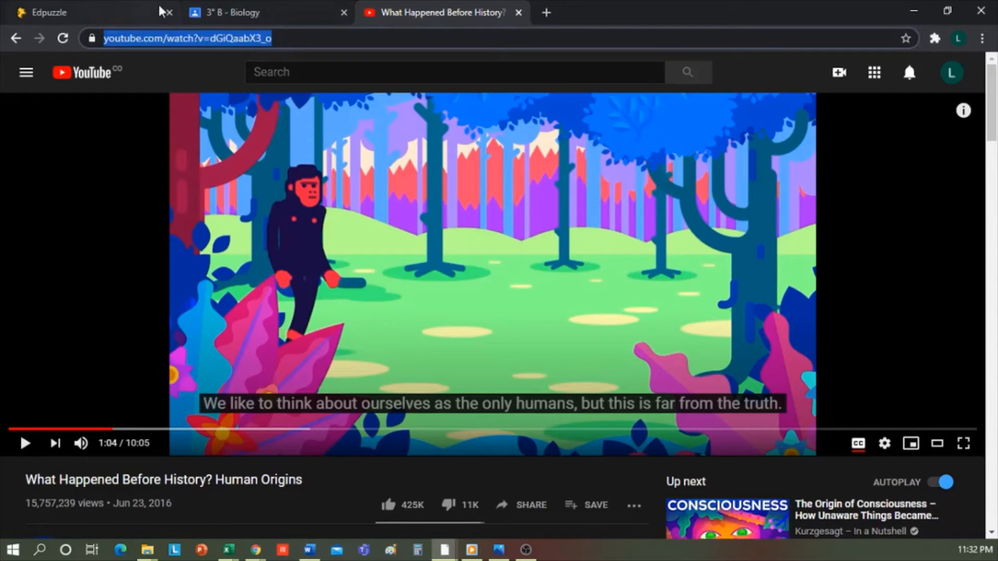
pyautogui.click(129, 12)
pyautogui.click(221, 69)
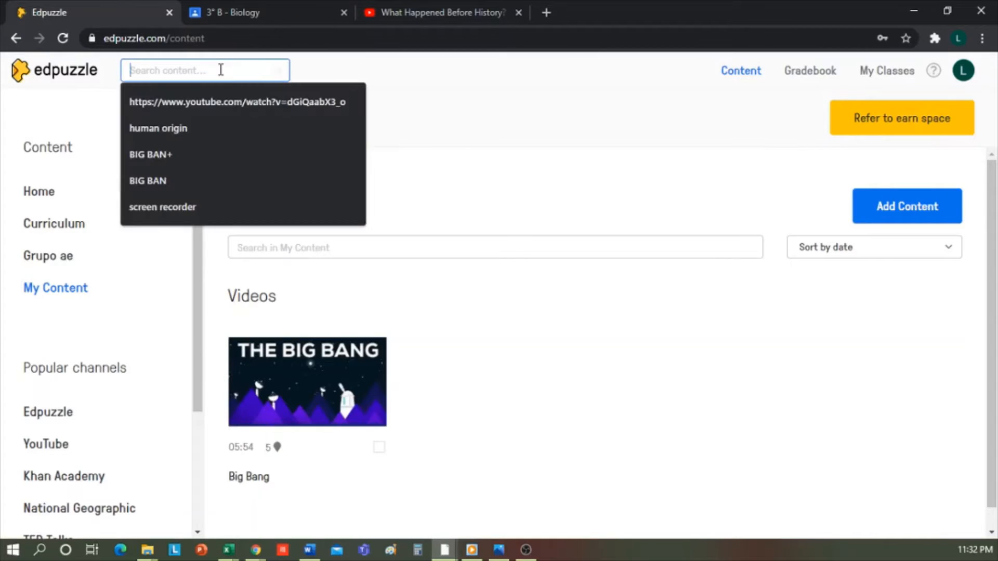
pyautogui.hotkey('ctrl', 'v')
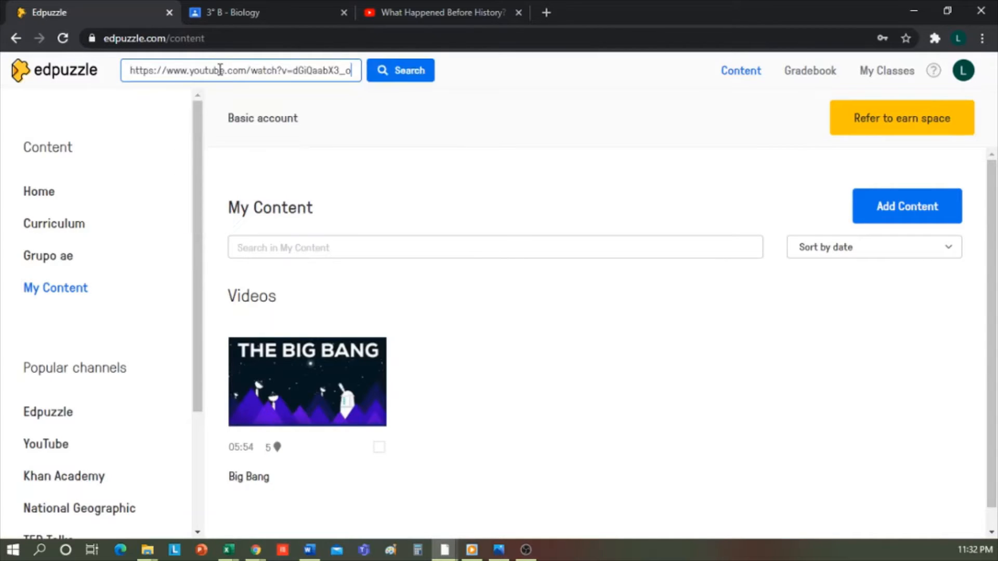
pyautogui.click(413, 77)
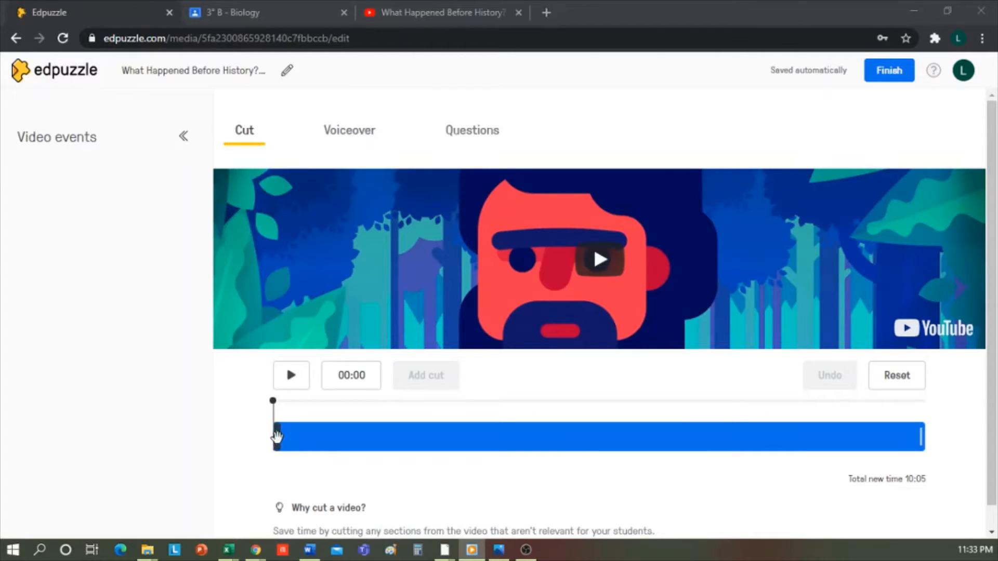
# Trim the beginning and end of the video so that about 4:08 of the middle part is kept
pyautogui.moveTo(277, 437); pyautogui.dragTo(308, 439)
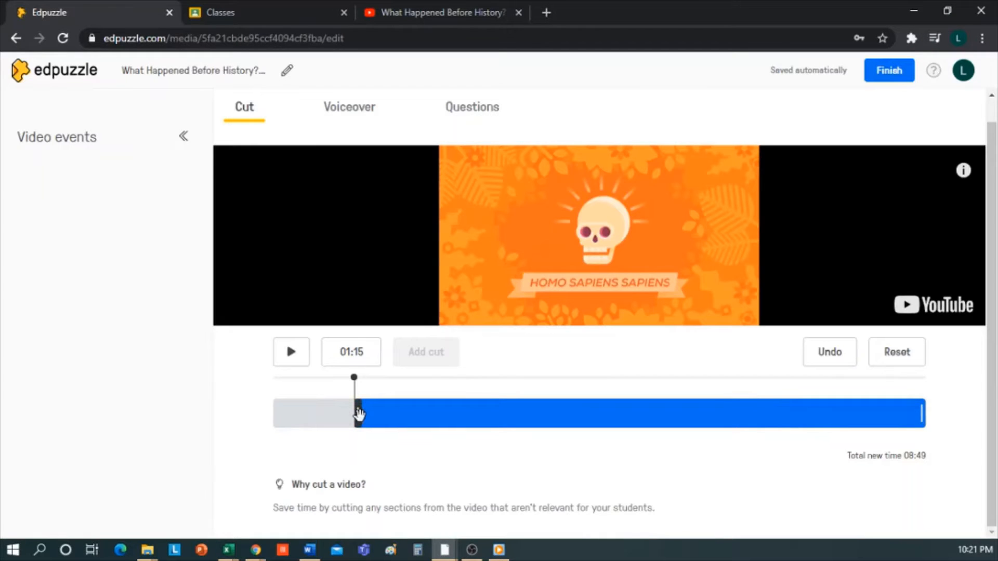
pyautogui.moveTo(358, 413); pyautogui.dragTo(385, 415)
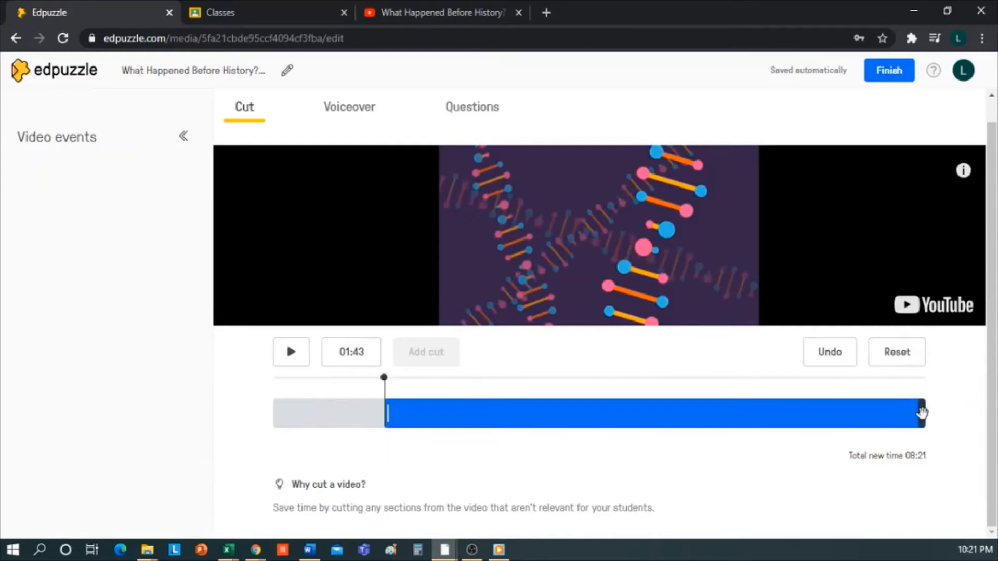
pyautogui.moveTo(922, 414); pyautogui.dragTo(645, 417)
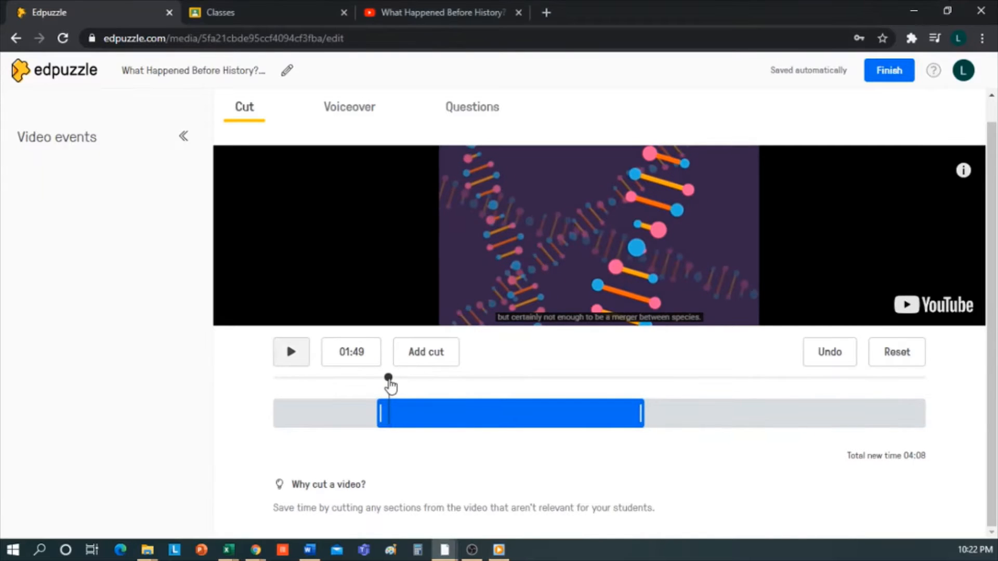
# Split the kept part of the video at about 02:48 and cut out about 33 seconds following the split
pyautogui.moveTo(390, 379); pyautogui.dragTo(455, 379)
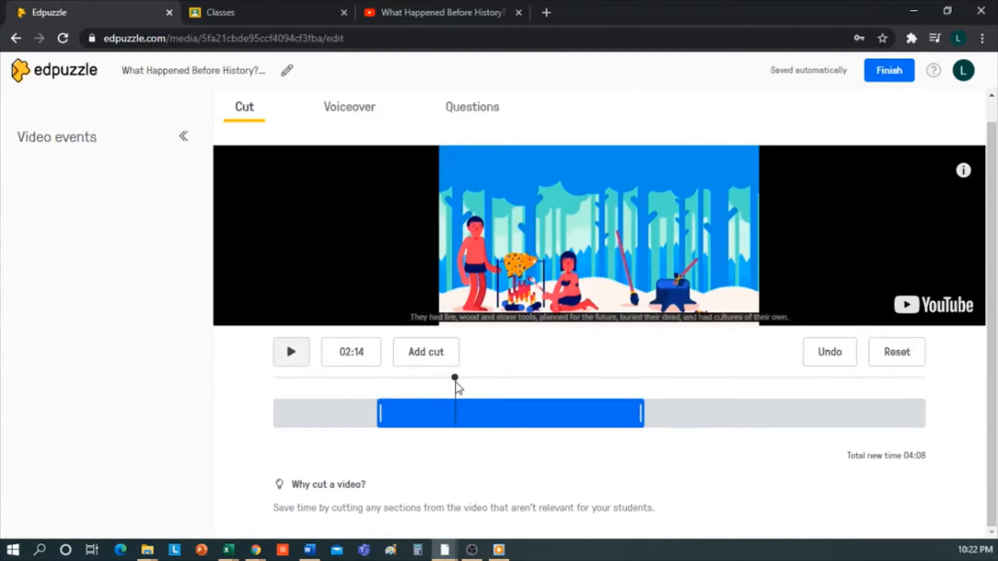
pyautogui.click(426, 354)
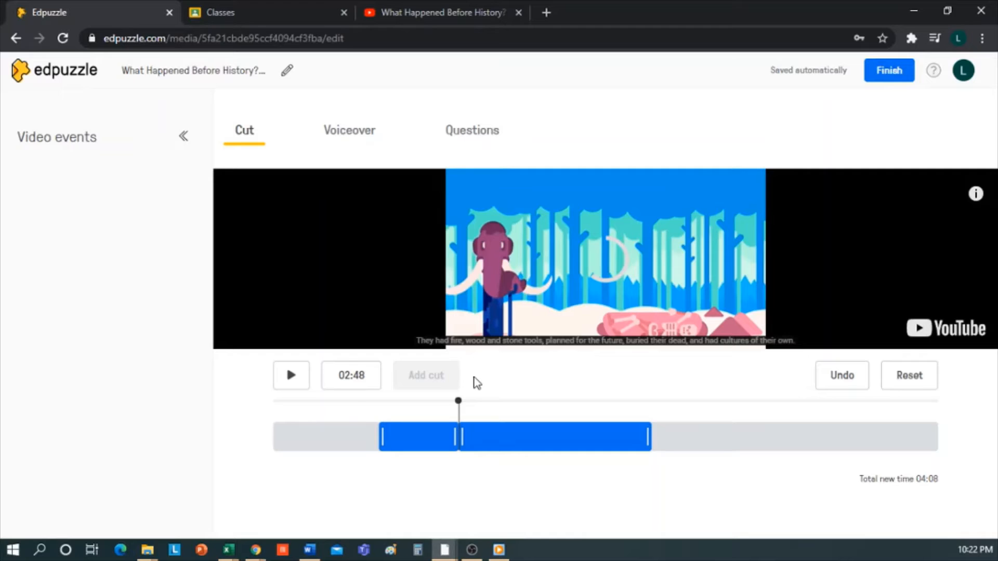
pyautogui.moveTo(461, 437); pyautogui.dragTo(496, 438)
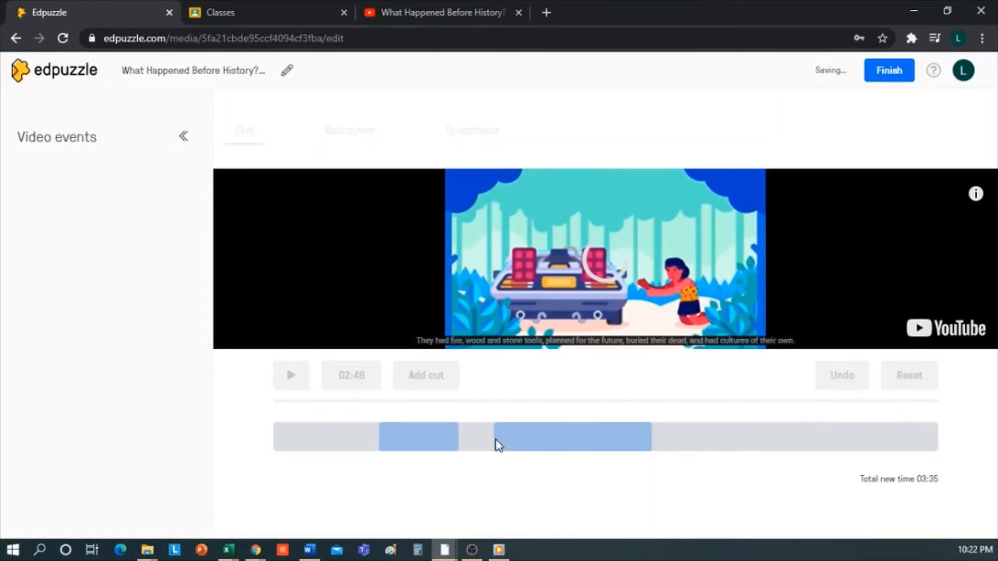
pyautogui.click(570, 403)
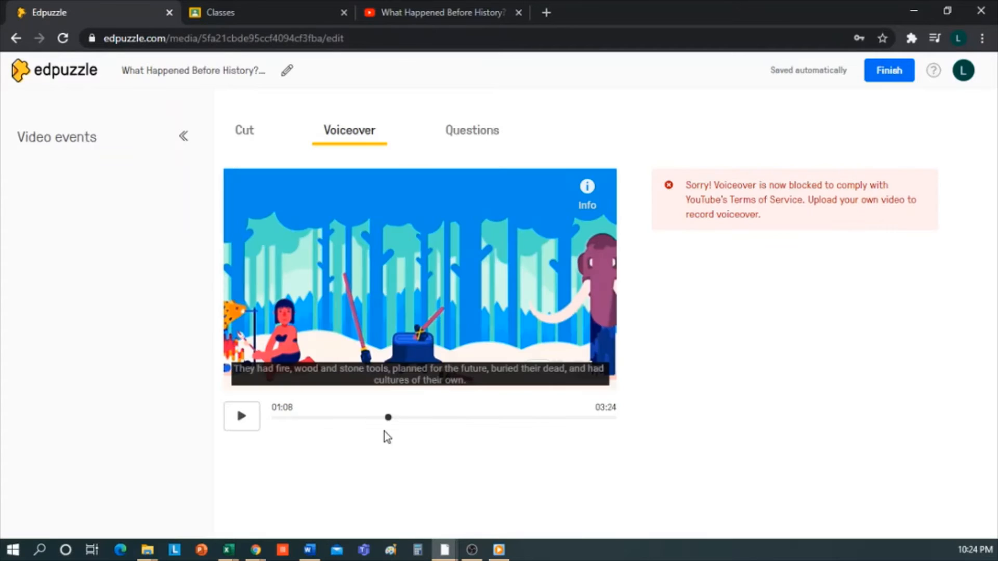
# Add a multiple-choice question at 00:42, "What species of humans have survived on the planet the most?", with answers Homo Sapiens, Sapiens and Homo Erectus (correct)
pyautogui.click(472, 130)
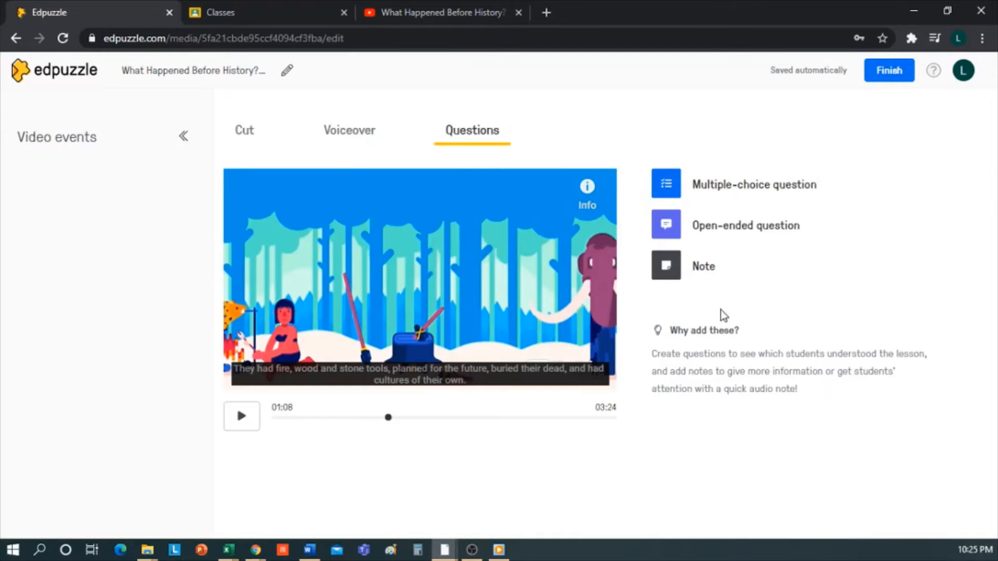
pyautogui.moveTo(389, 418); pyautogui.dragTo(371, 421)
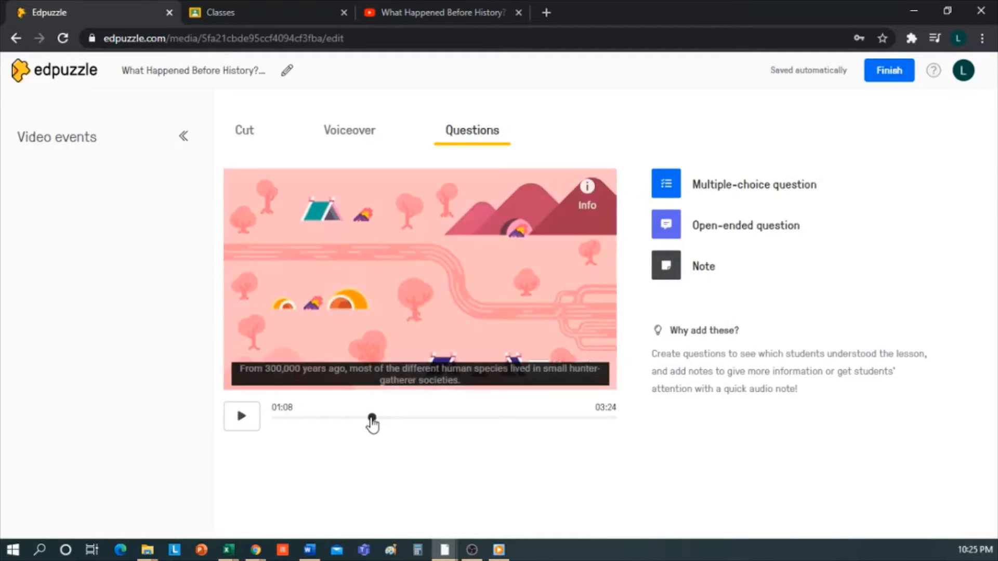
pyautogui.click(744, 177)
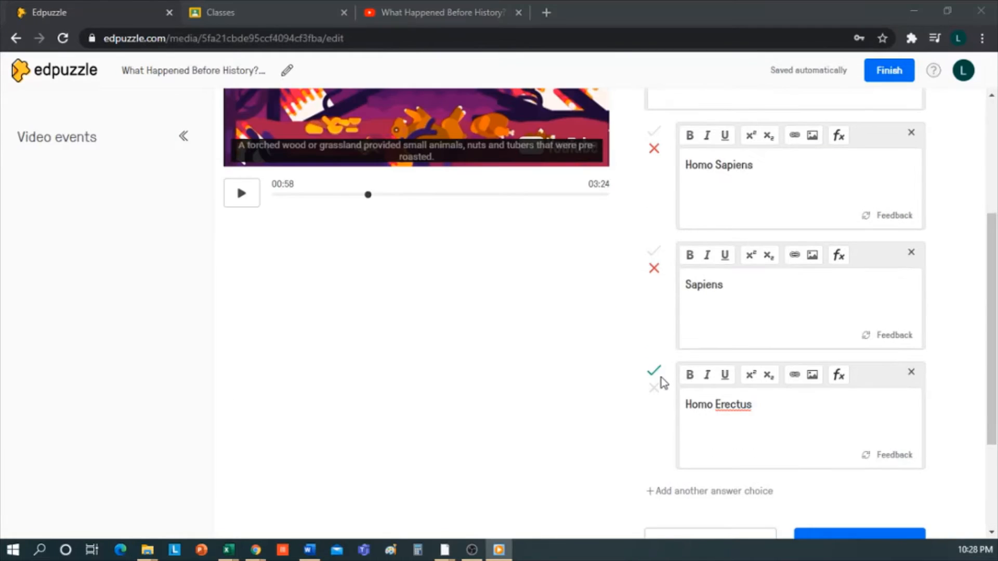
pyautogui.click(656, 372)
pyautogui.scroll(4, 748, 364)
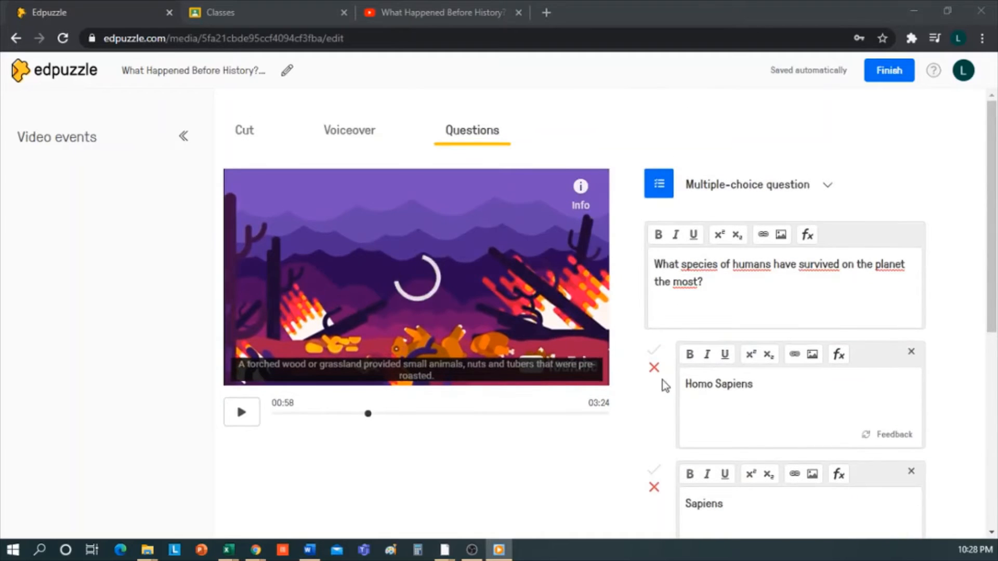
pyautogui.click(895, 435)
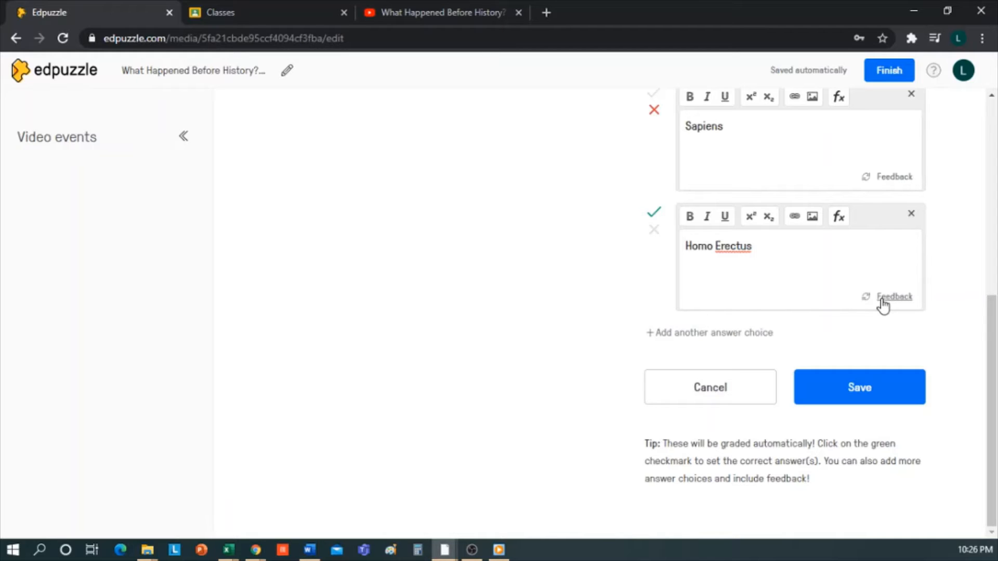
pyautogui.scroll(4, 689, 327)
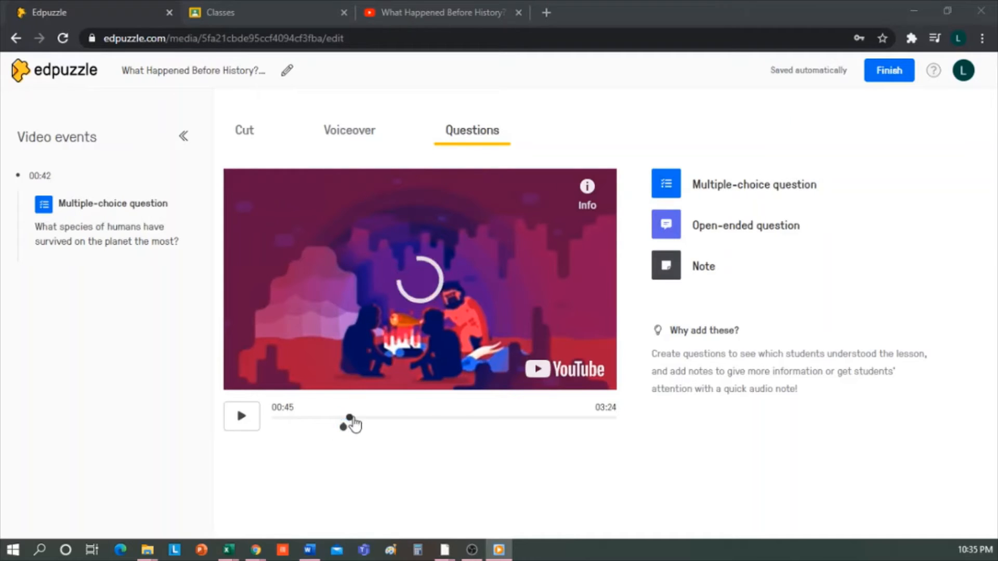
# Add the open-ended question "What do you think caused the disappearance of other species of humans?" at 01:26 and discard the empty note
pyautogui.moveTo(350, 417); pyautogui.dragTo(417, 418)
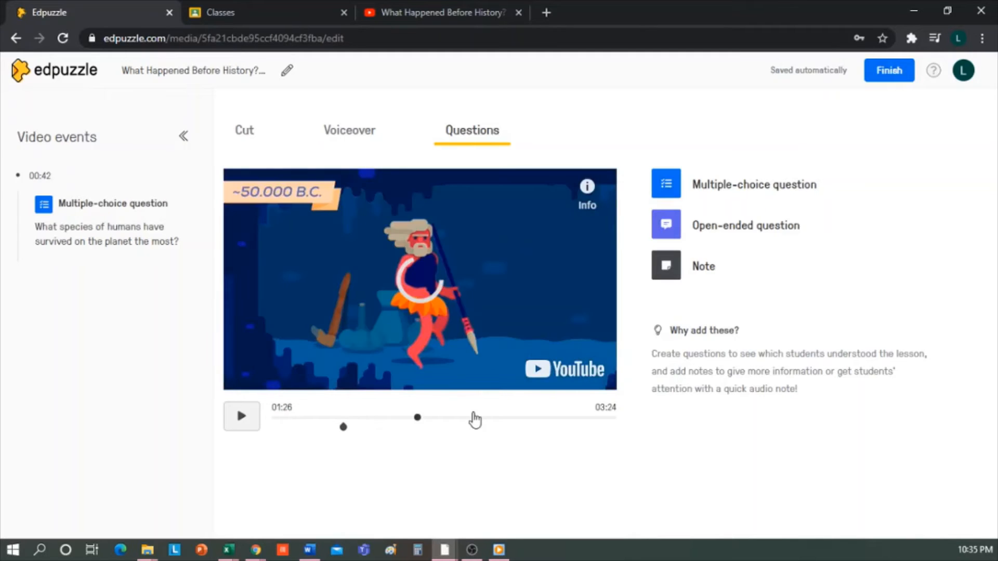
pyautogui.click(762, 232)
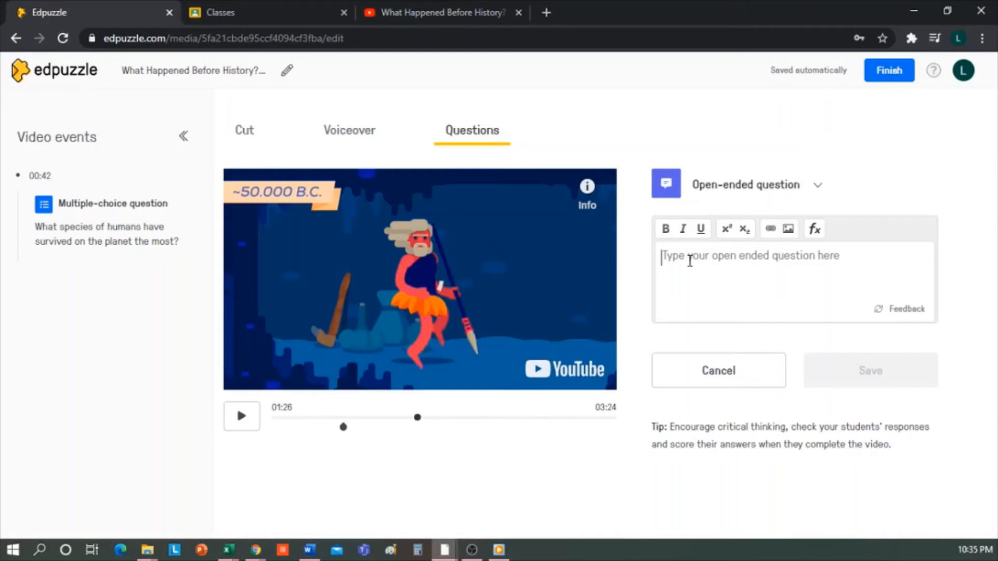
pyautogui.write('What do you think caused the disappearance of other species of humans?')
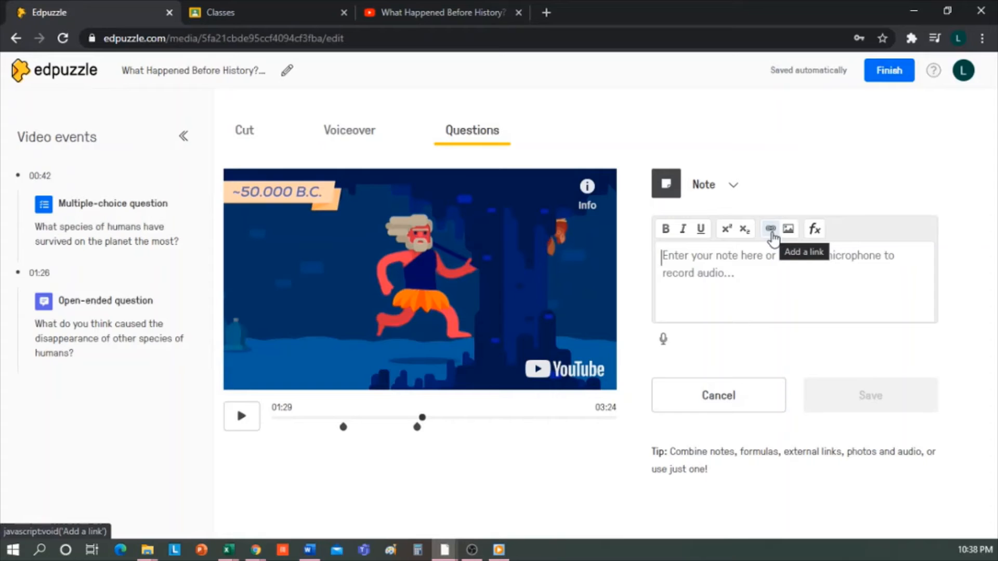
pyautogui.click(720, 396)
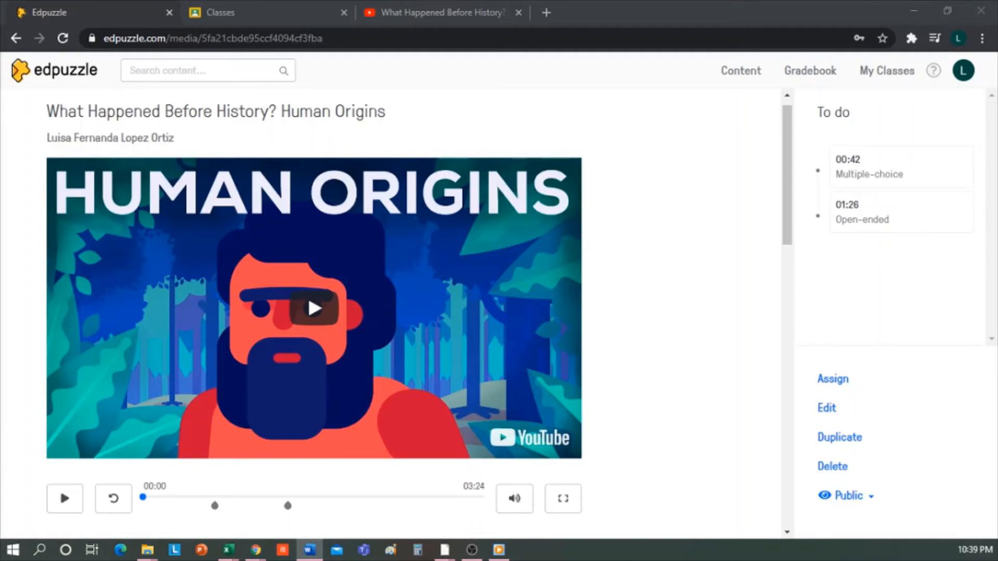
# Select the "What Happened Before History? Human Origins" video in My Content, open its class assignment settings and turn off Prevent Skipping
pyautogui.click(751, 72)
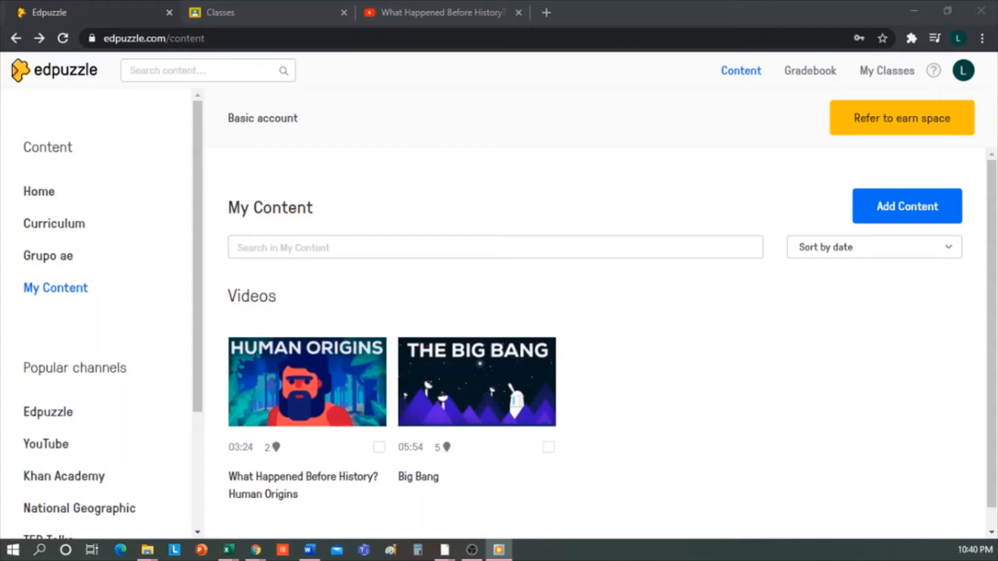
pyautogui.click(378, 448)
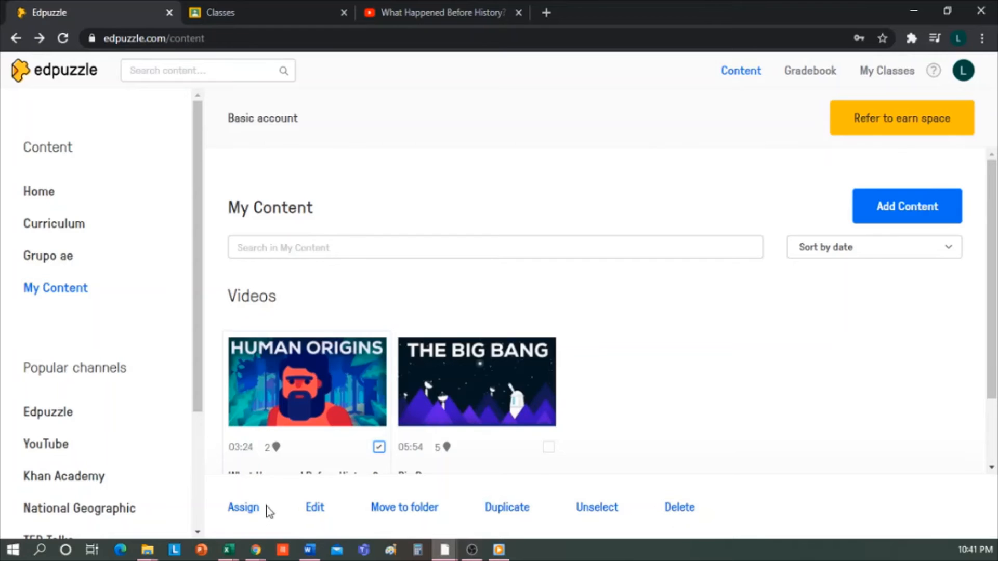
pyautogui.click(254, 512)
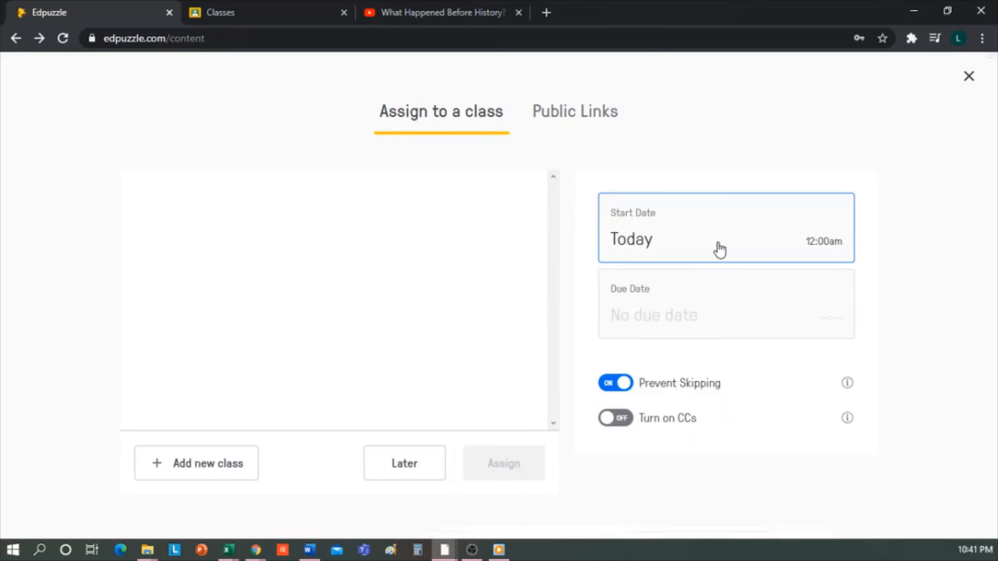
pyautogui.click(620, 386)
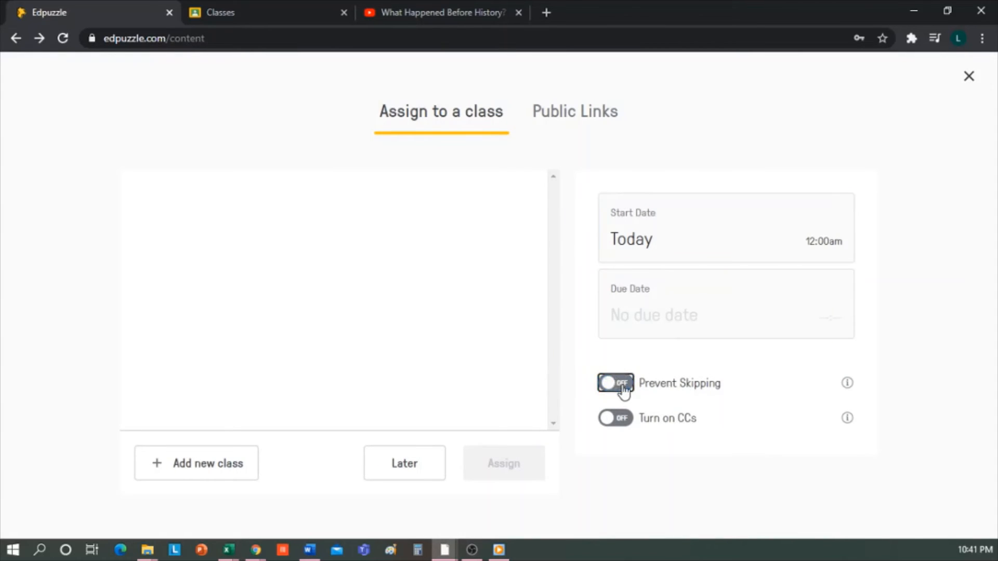
# Turn on Prevent Skipping for the assignment, and copy the lesson's public link and its medium-size embed code
pyautogui.click(608, 388)
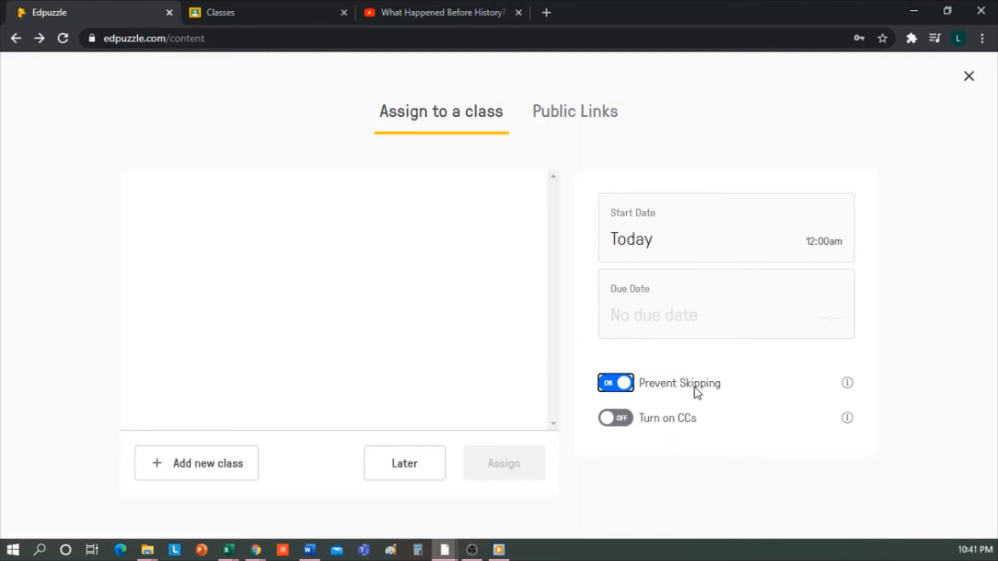
pyautogui.click(594, 118)
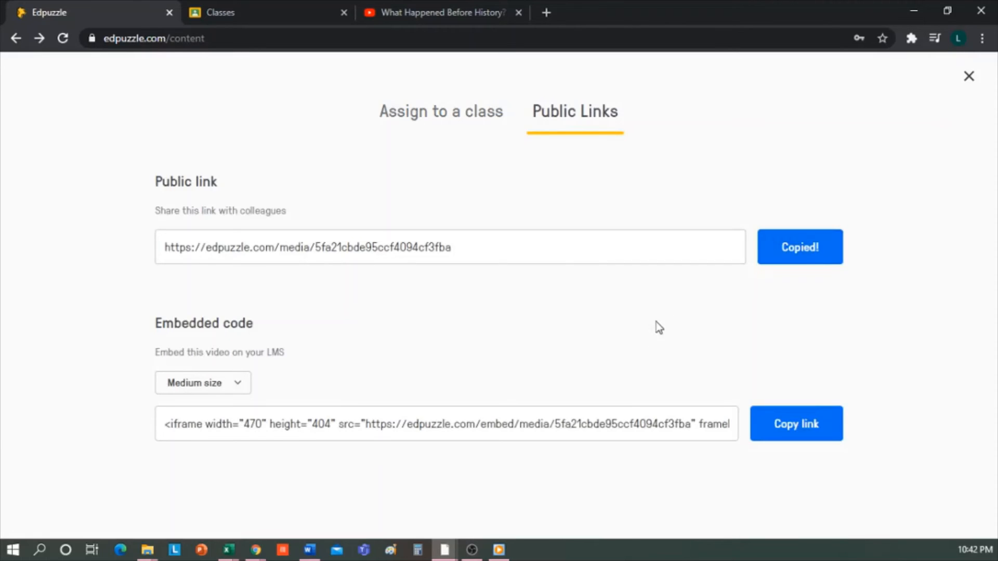
pyautogui.click(342, 425)
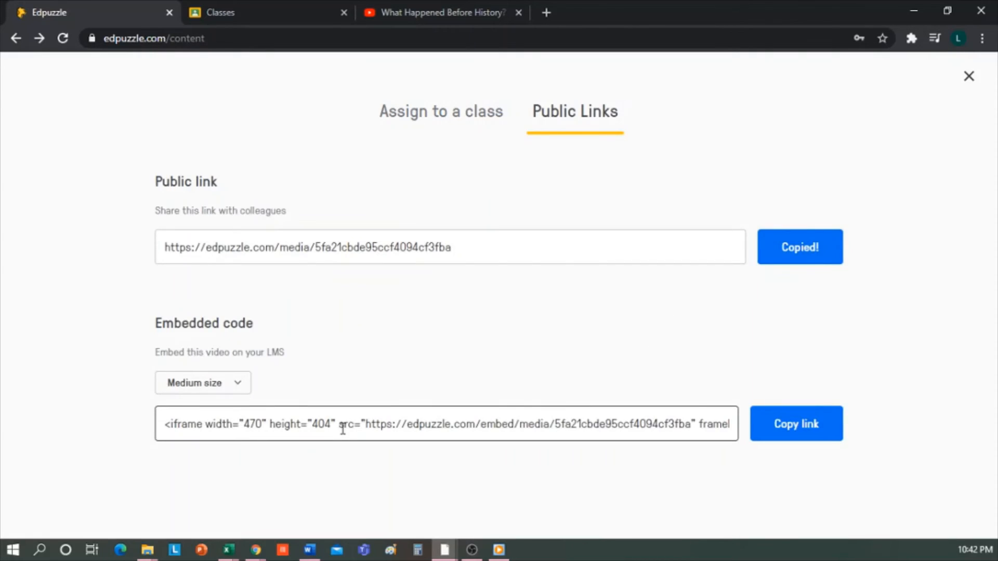
pyautogui.click(796, 435)
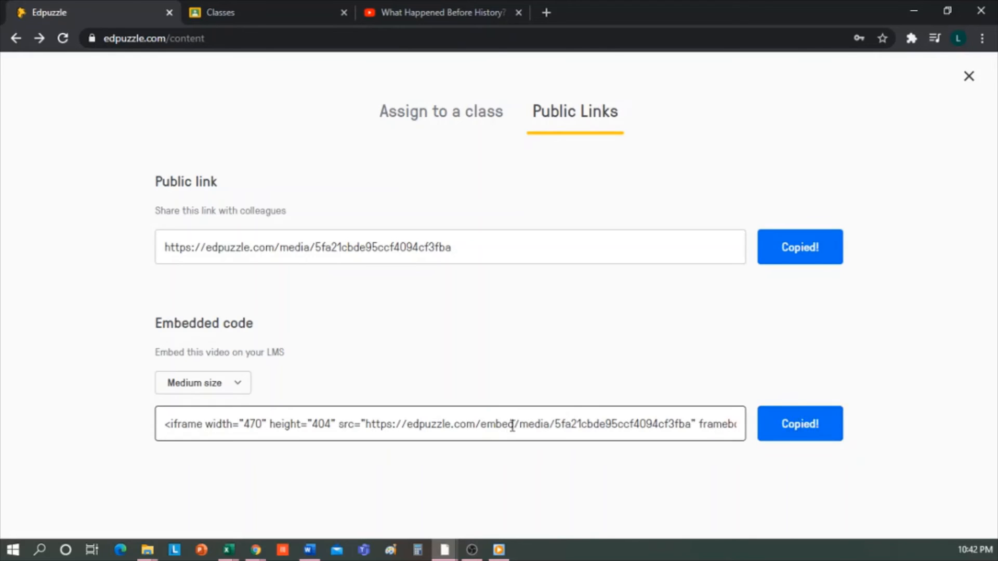
# Add a class to the assignment by importing 3° B - Biology from Google Classroom, allowing the requested account permissions
pyautogui.click(448, 122)
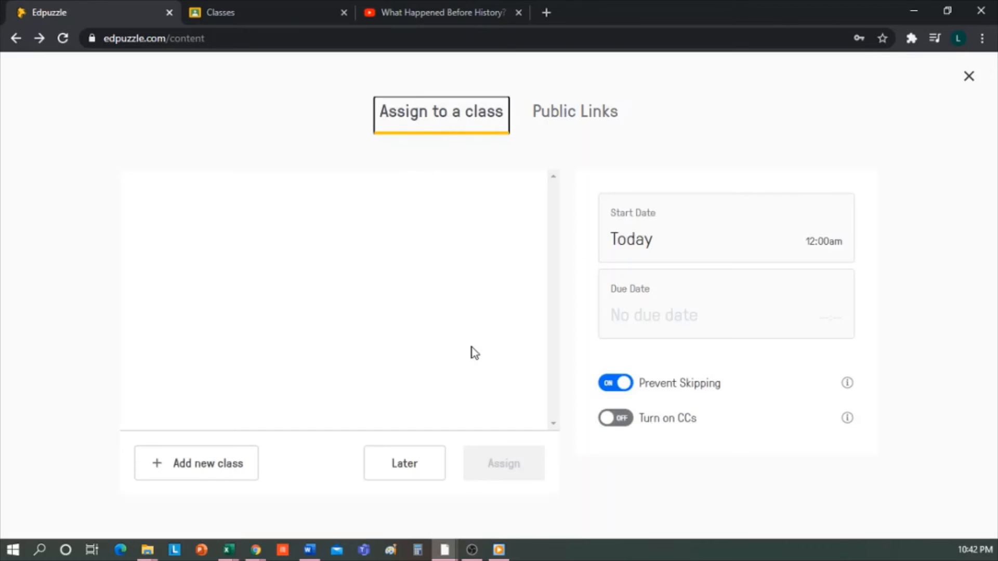
pyautogui.click(223, 466)
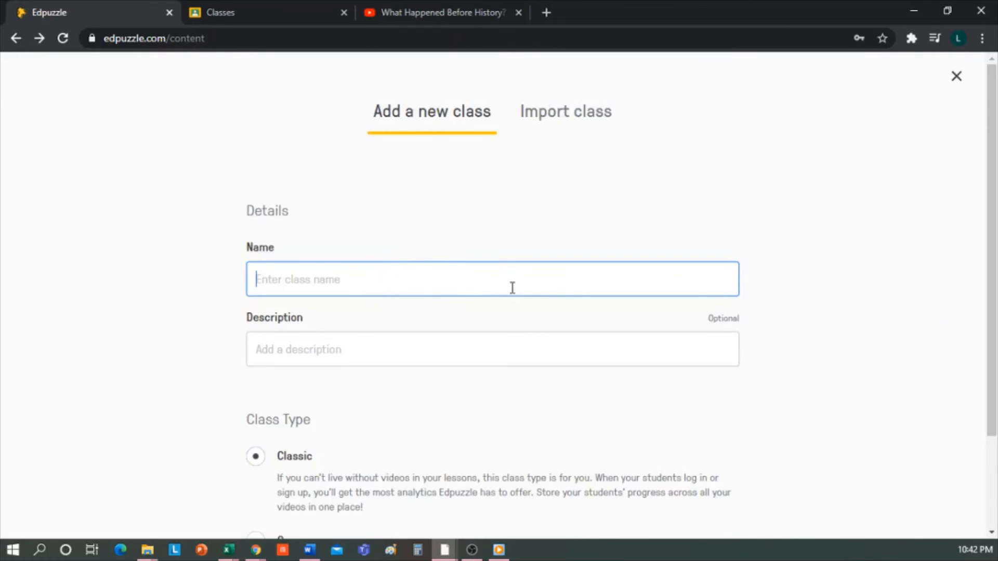
pyautogui.scroll(-2, 525, 289)
pyautogui.scroll(2, 531, 284)
pyautogui.scroll(-2, 331, 287)
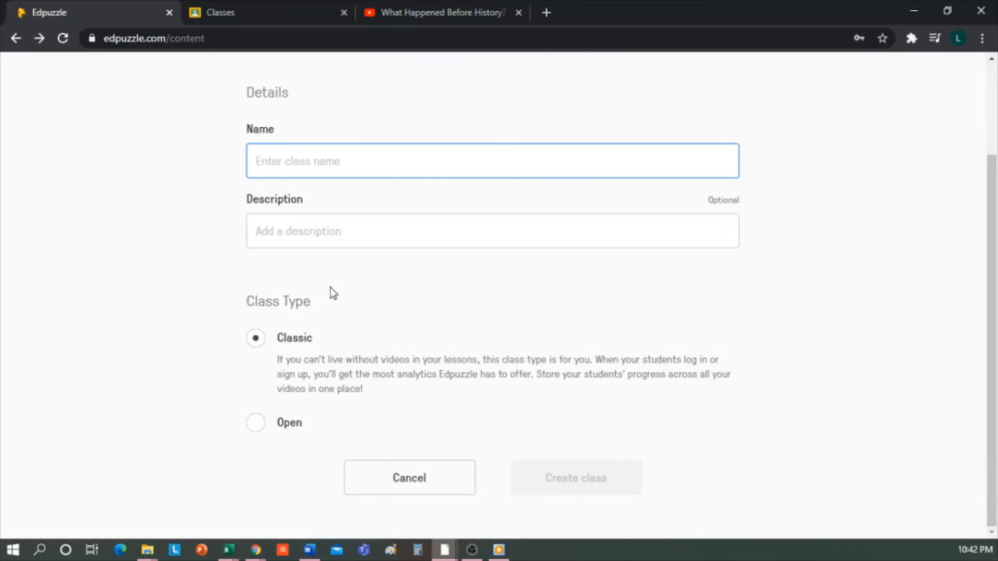
pyautogui.scroll(2, 333, 294)
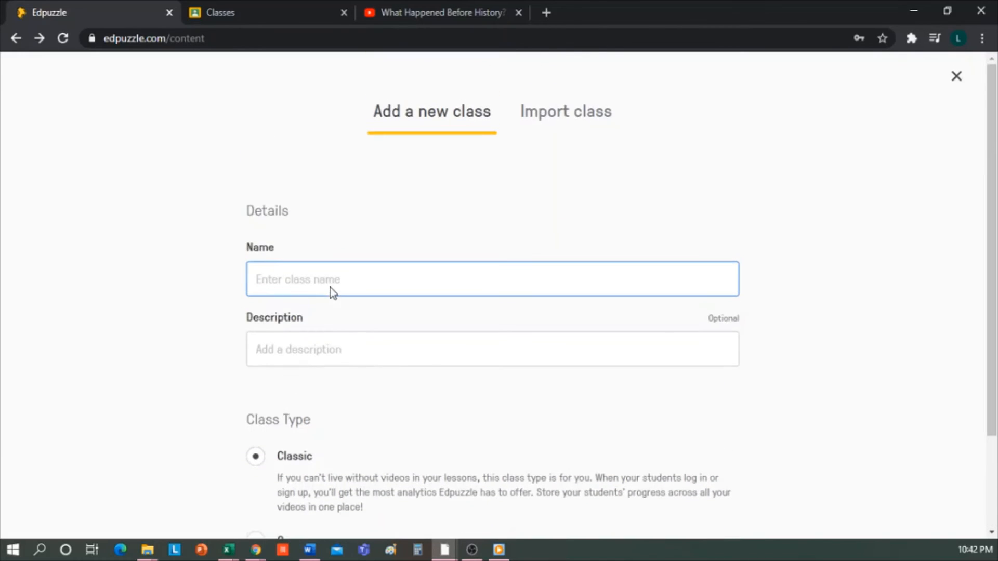
pyautogui.click(581, 119)
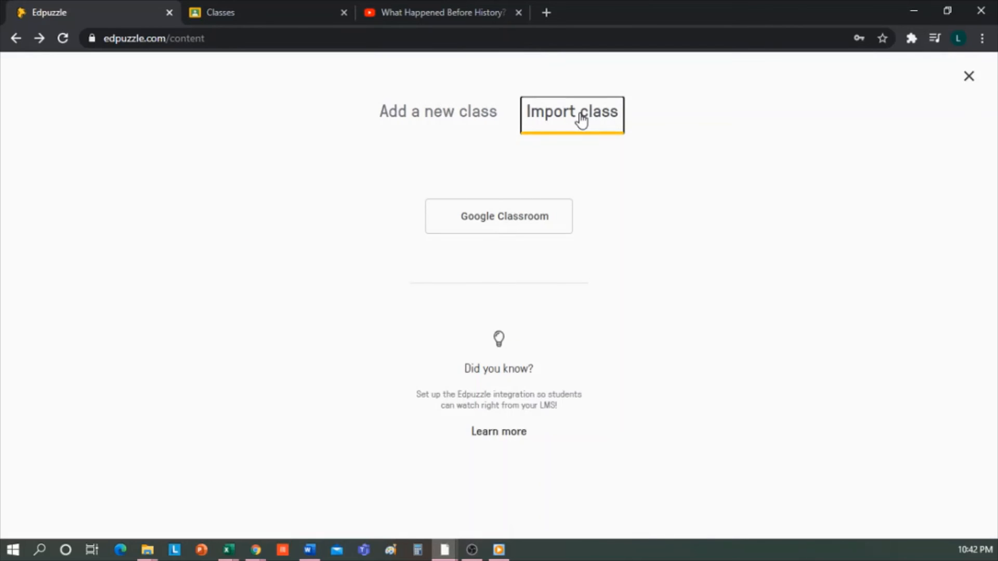
pyautogui.click(528, 224)
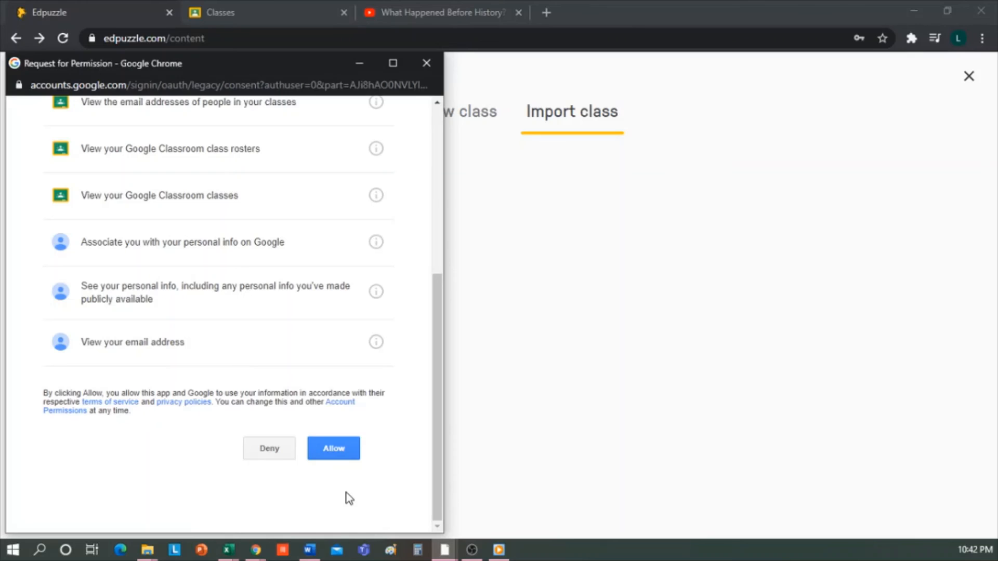
pyautogui.click(334, 448)
pyautogui.click(259, 357)
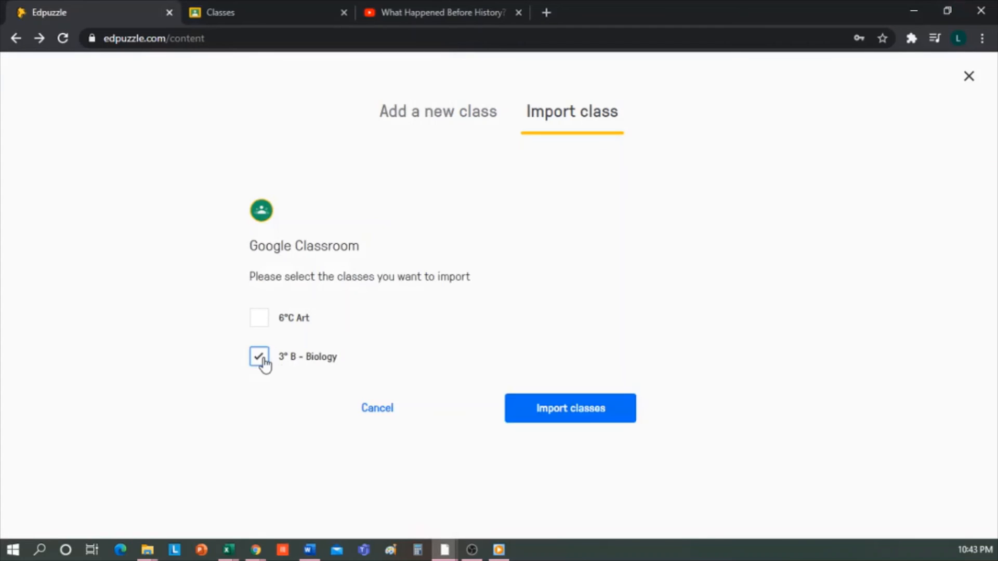
pyautogui.click(586, 414)
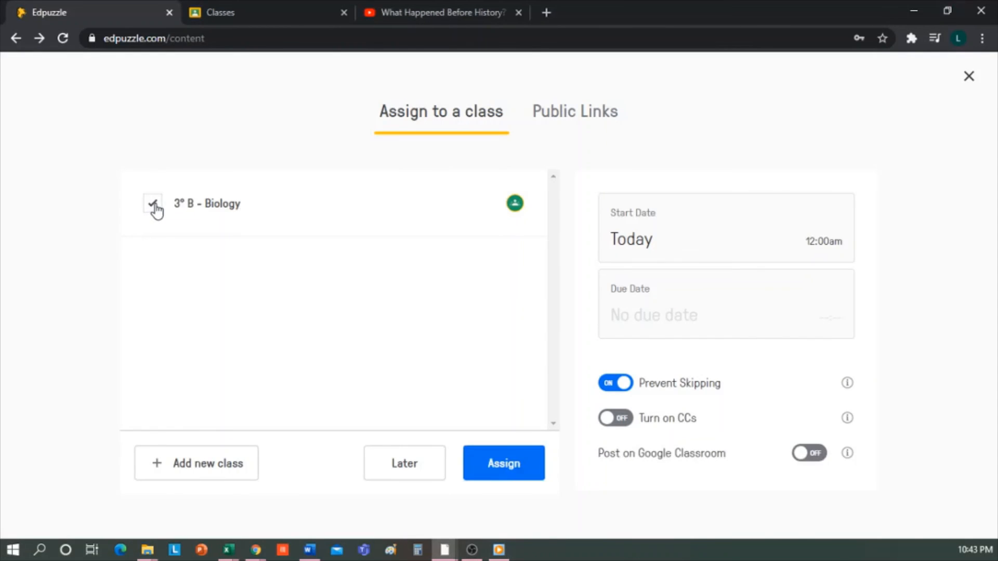
# Assign the video to the 3° B - Biology class and post the assignment on Google Classroom
pyautogui.click(508, 476)
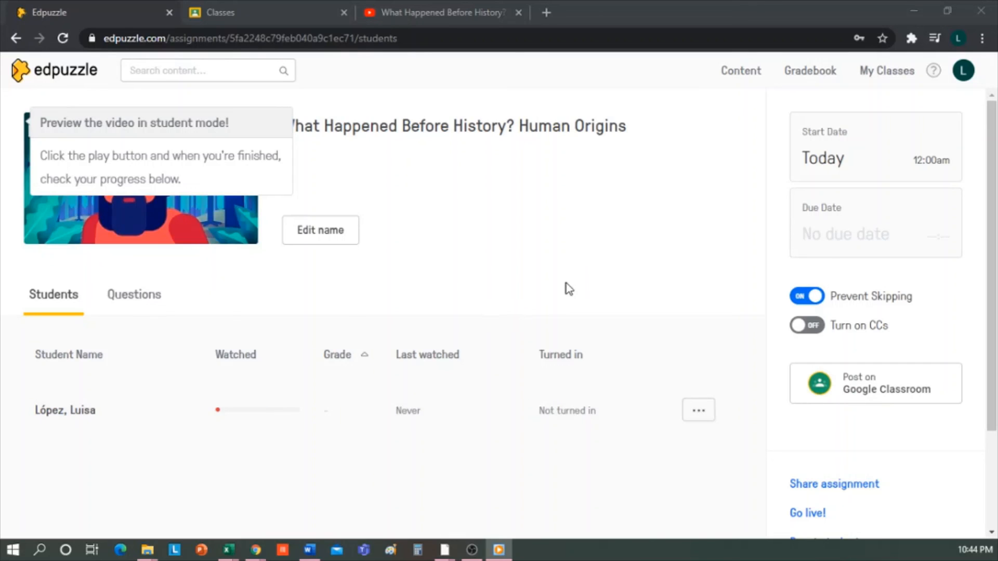
pyautogui.scroll(-3, 702, 291)
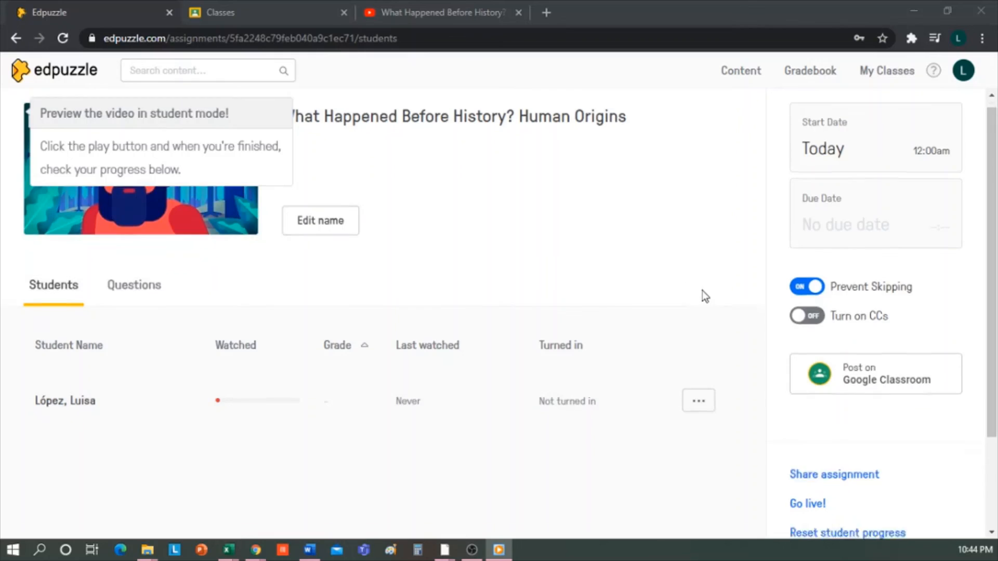
pyautogui.scroll(3, 703, 291)
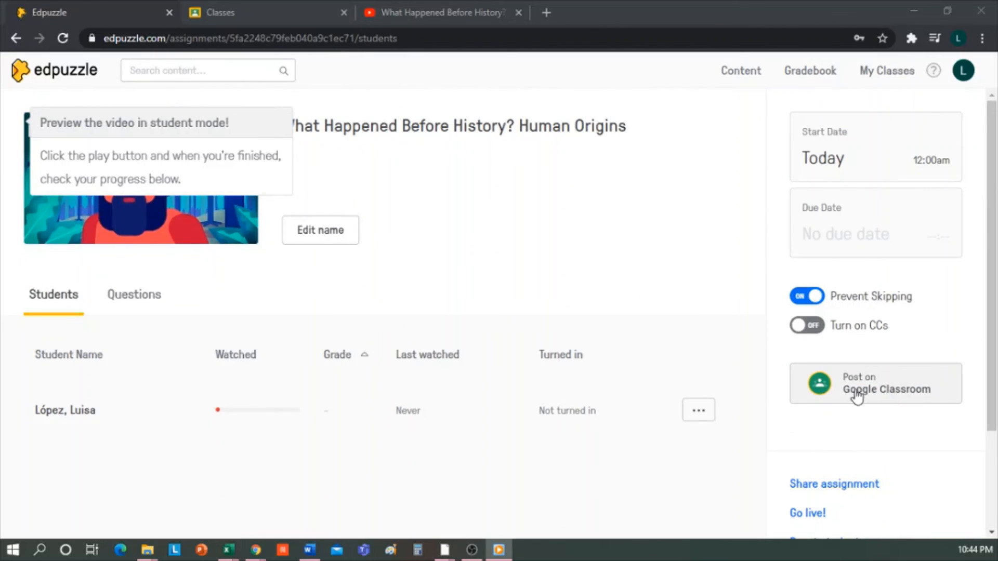
pyautogui.click(916, 398)
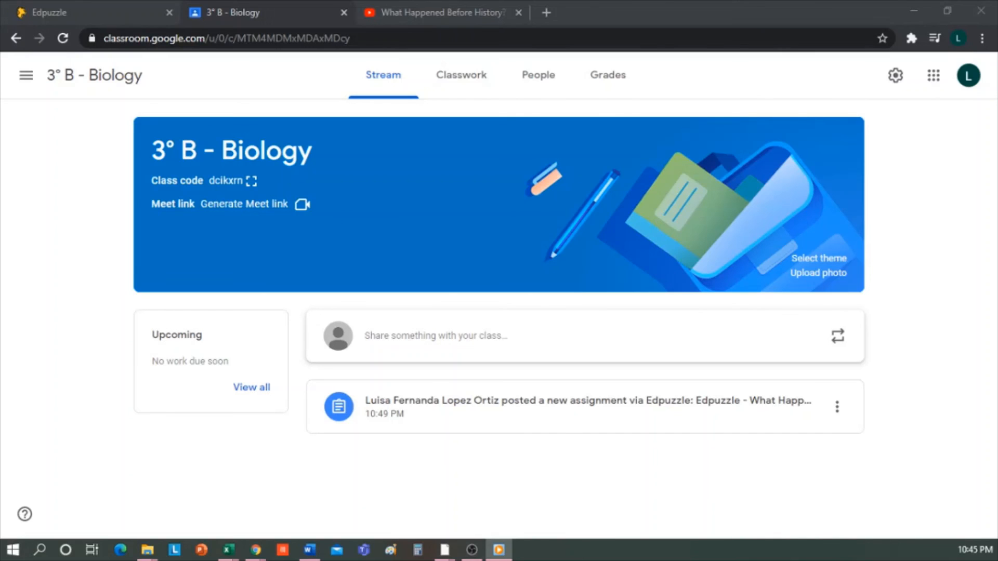
# Switch to Google Classroom and expand the posted Edpuzzle assignment in the 3° B - Biology classwork
pyautogui.click(461, 75)
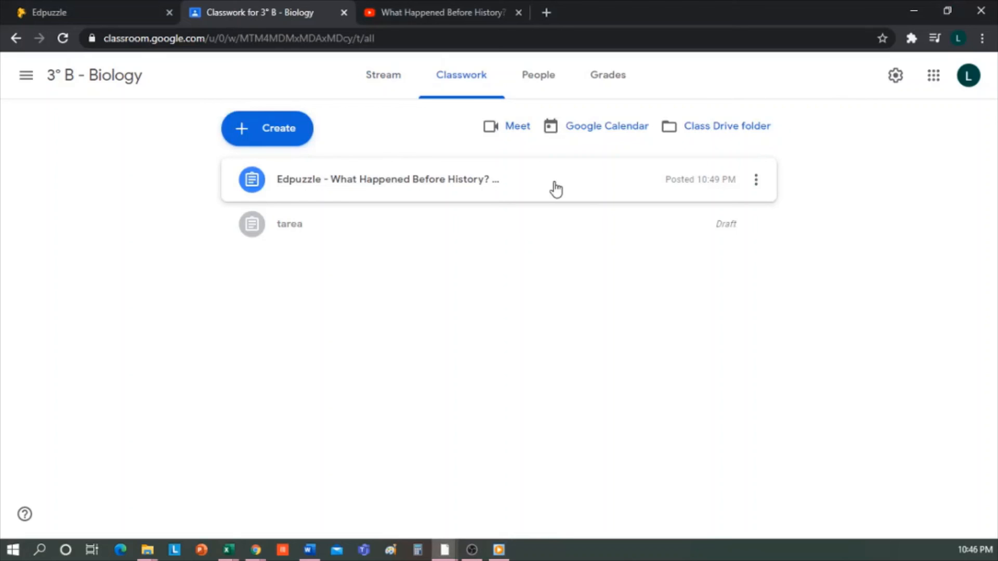
pyautogui.click(555, 188)
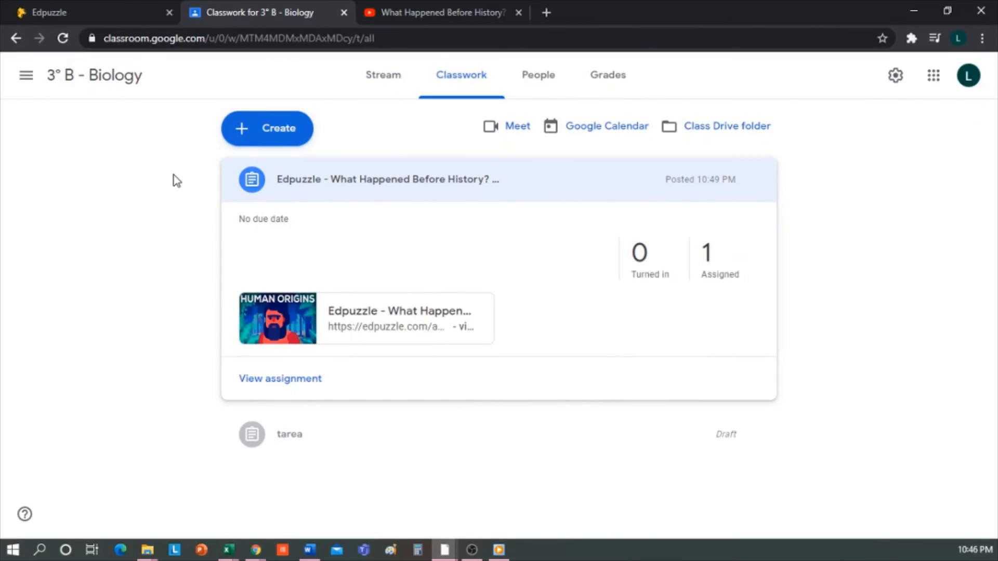